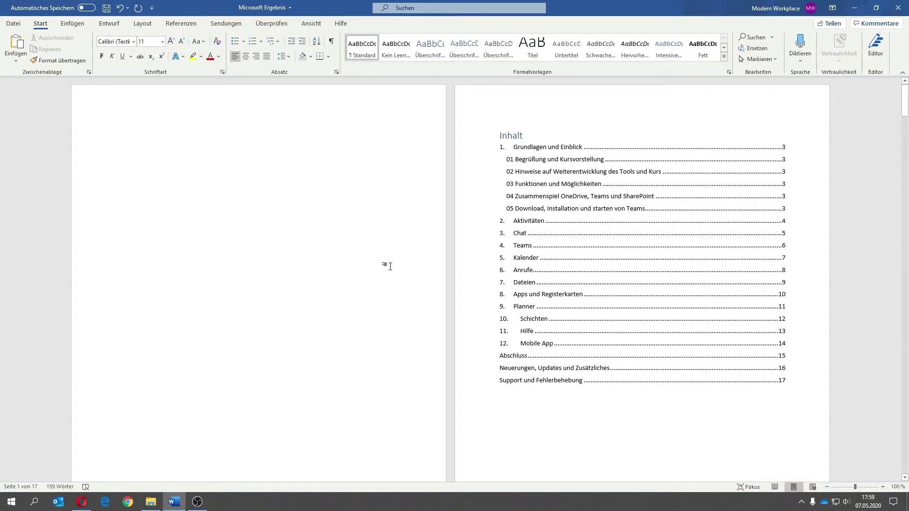
# Review the finished Microsoft Ergebnis document's table of contents and pages, then open Microsoft Ansatz from File Explorer.
pyautogui.click(773, 166)
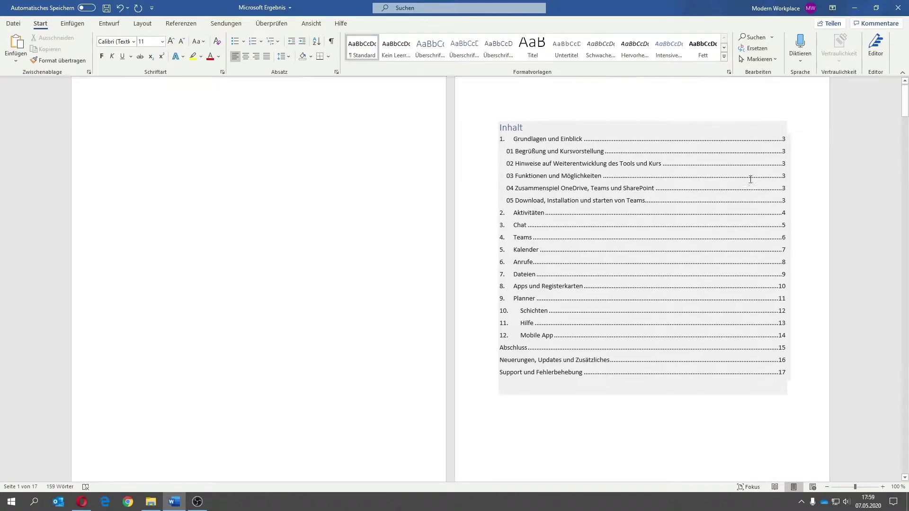
pyautogui.scroll(-3, 750, 179)
pyautogui.scroll(-4, 710, 201)
pyautogui.scroll(-3, 705, 208)
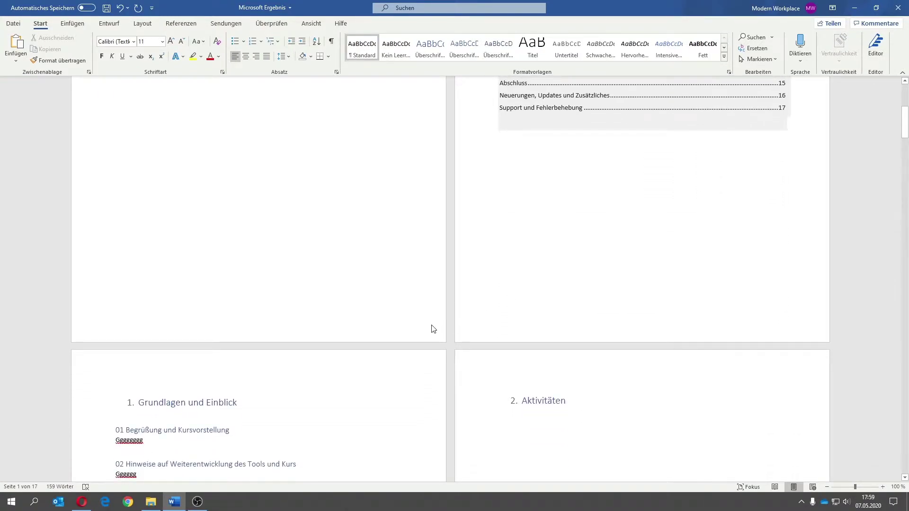
pyautogui.scroll(-5, 767, 334)
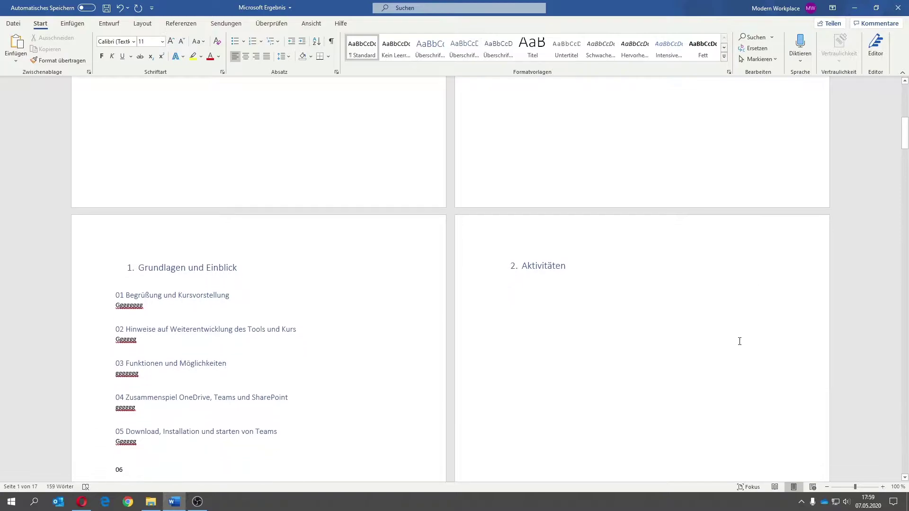
pyautogui.scroll(-10, 672, 345)
pyautogui.scroll(-4, 578, 355)
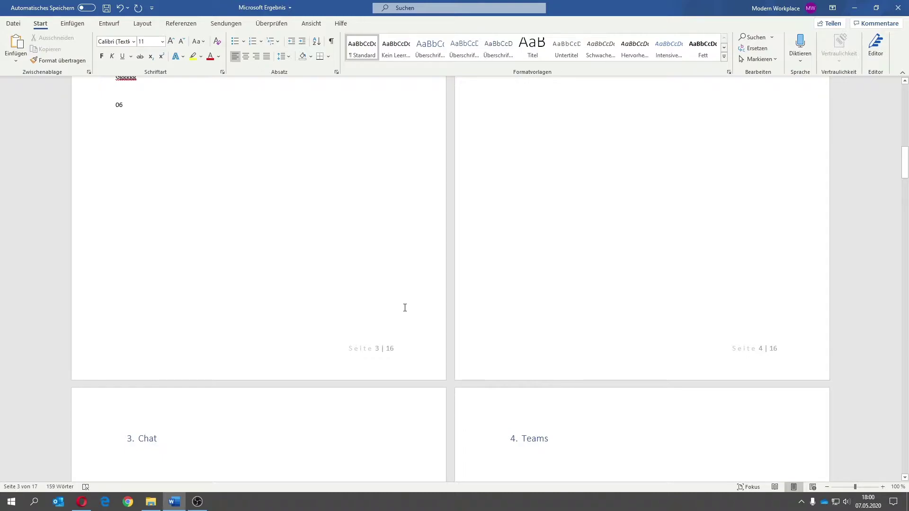
pyautogui.scroll(-5, 404, 308)
pyautogui.scroll(-5, 402, 310)
pyautogui.scroll(-2, 404, 315)
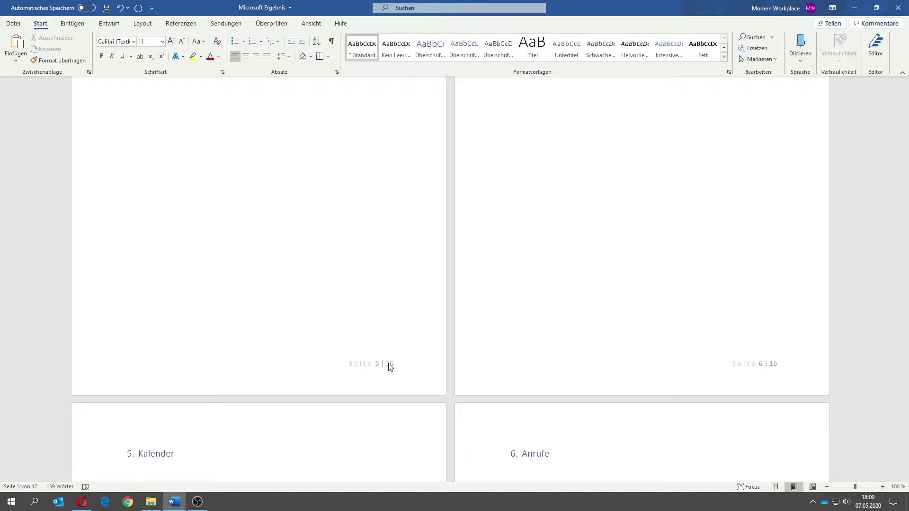
pyautogui.click(855, 8)
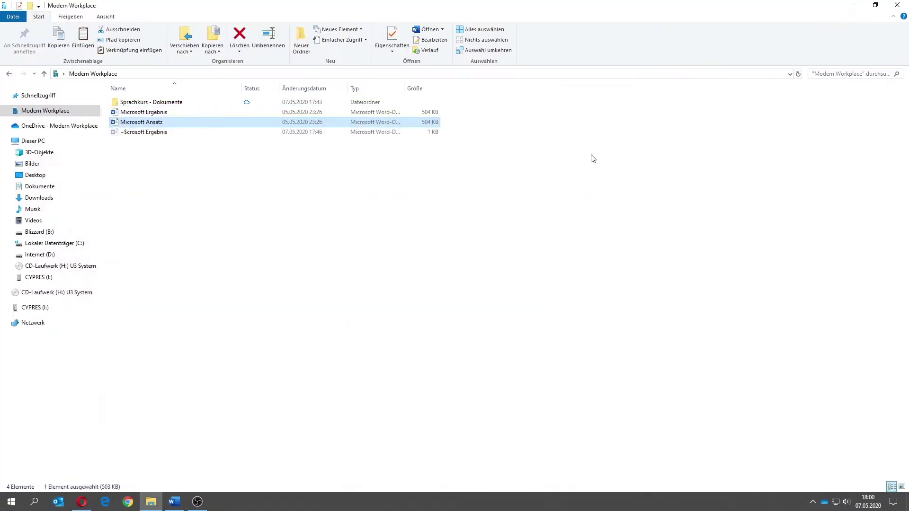
pyautogui.doubleClick(172, 122)
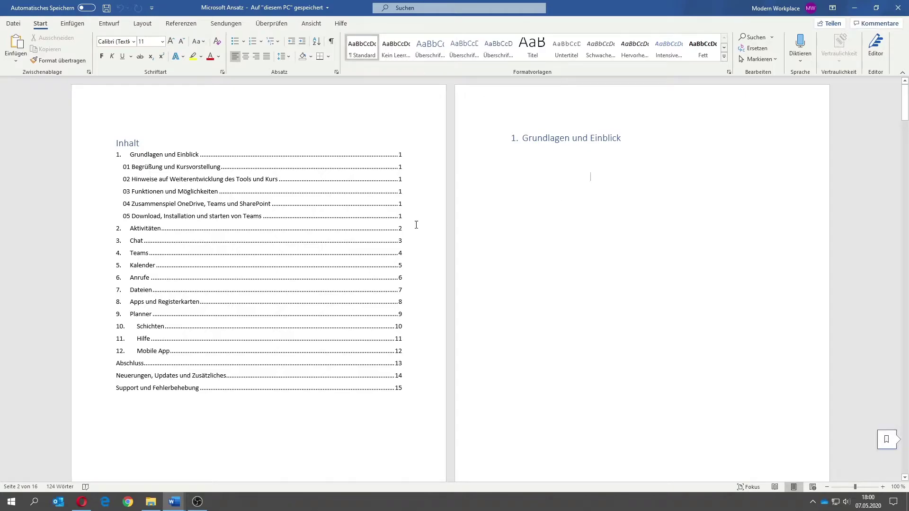
pyautogui.click(331, 171)
pyautogui.scroll(-5, 331, 171)
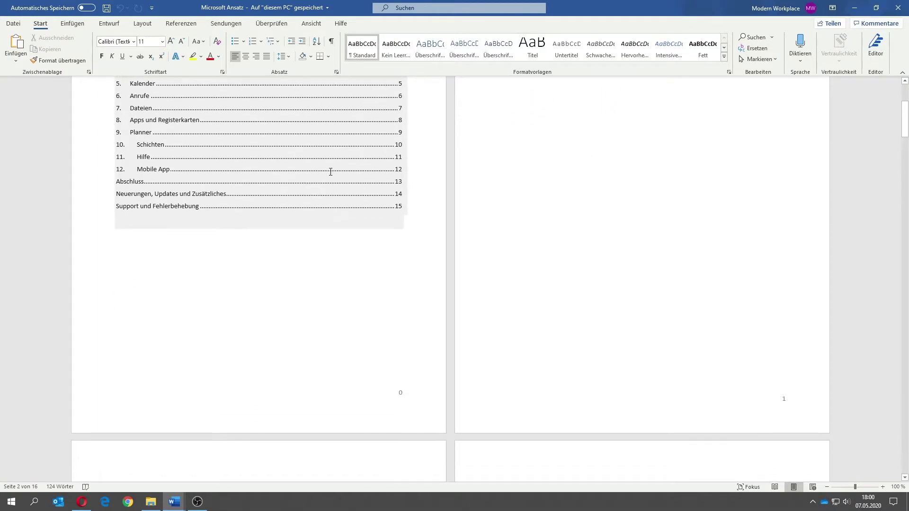
pyautogui.scroll(3, 330, 171)
pyautogui.scroll(2, 346, 171)
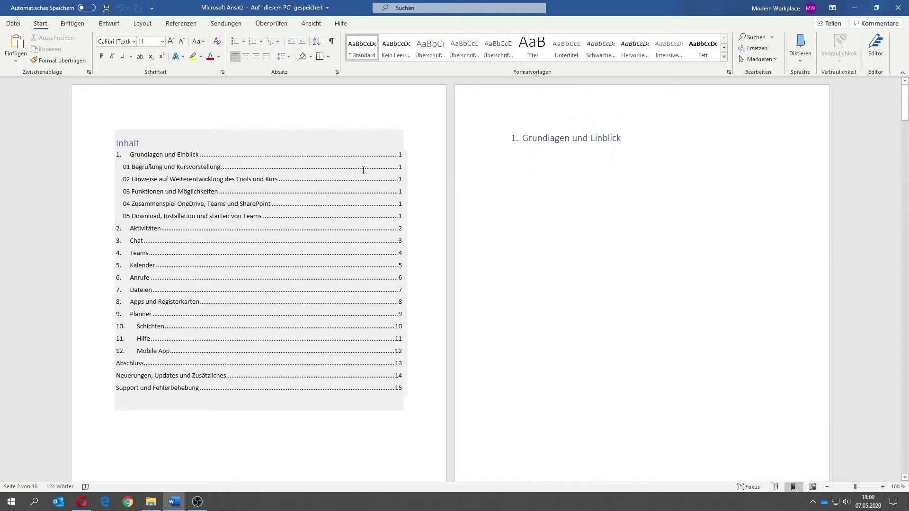
pyautogui.scroll(-3, 593, 209)
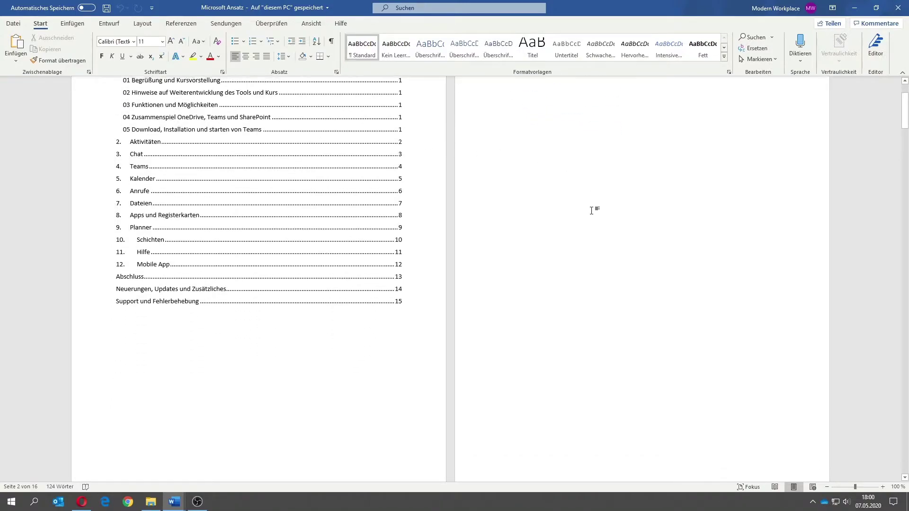
pyautogui.scroll(-3, 456, 323)
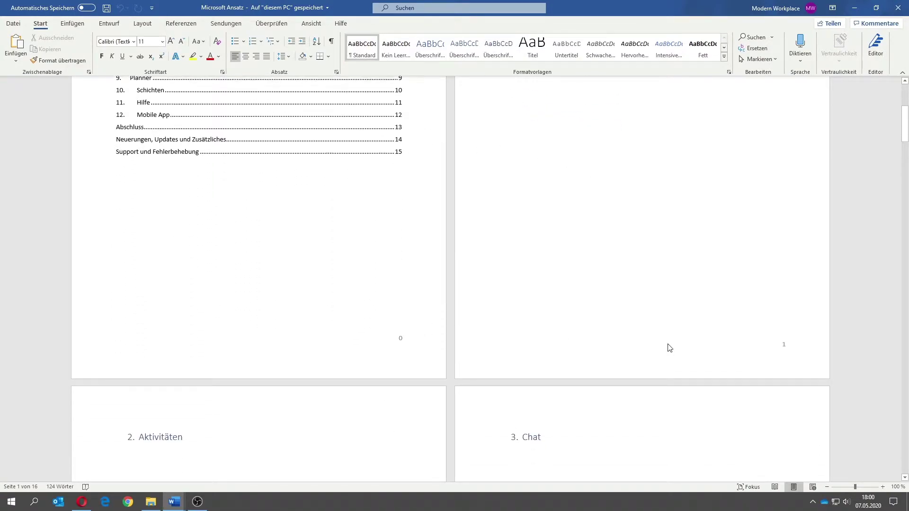
pyautogui.scroll(-1, 668, 346)
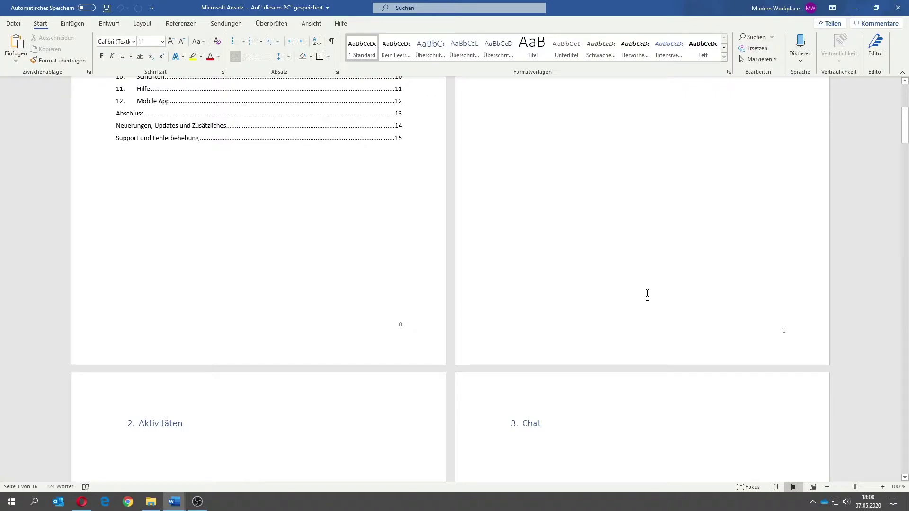
pyautogui.scroll(6, 647, 295)
pyautogui.scroll(4, 647, 294)
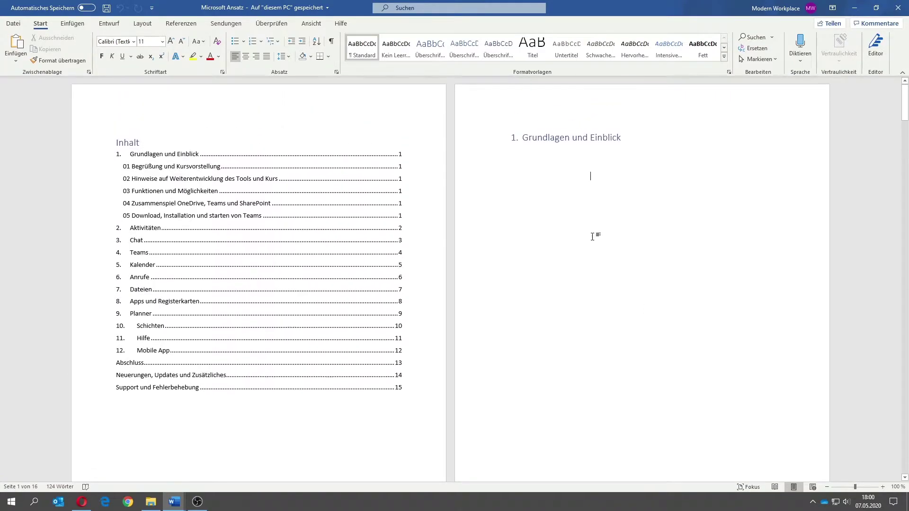
# Insert two page breaks before the '1. Grundlagen und Einblick' chapter heading.
pyautogui.click(515, 139)
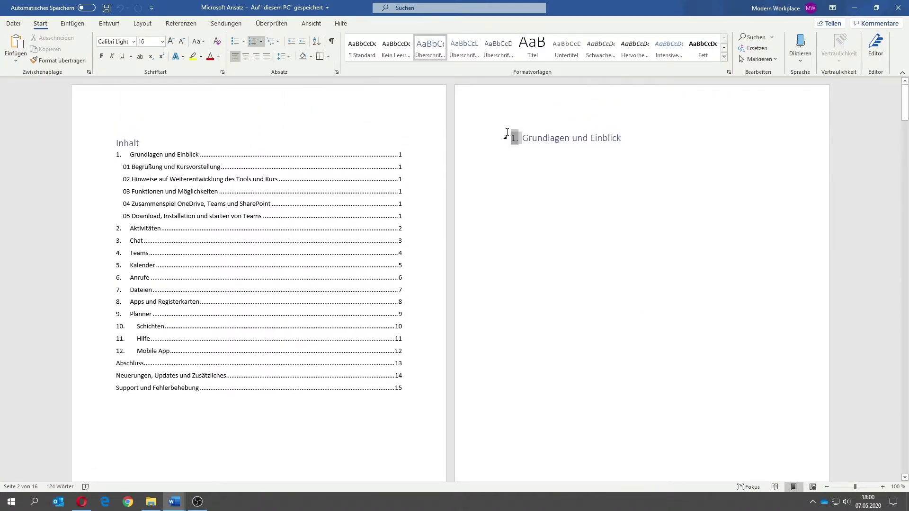
pyautogui.click(507, 133)
pyautogui.click(597, 124)
pyautogui.hotkey('ctrl', 'Return')
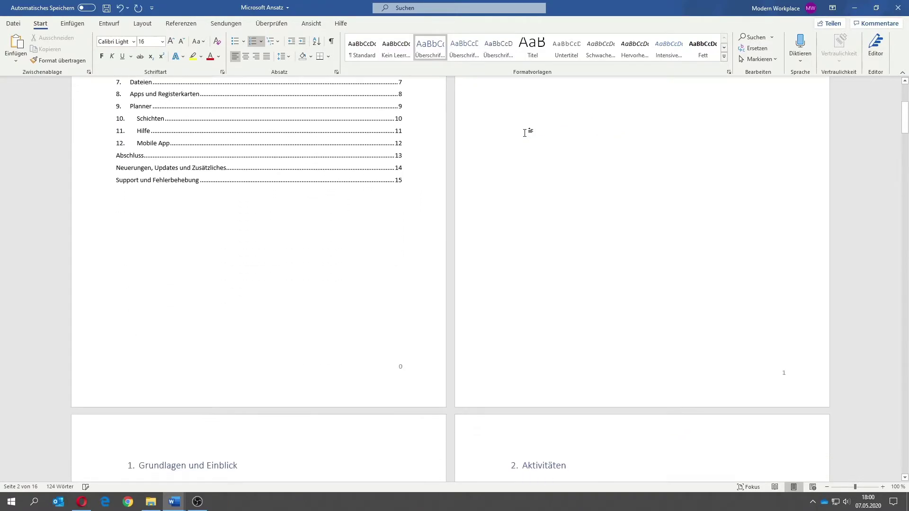
pyautogui.hotkey('ctrl', 'Return')
pyautogui.scroll(-5, 524, 139)
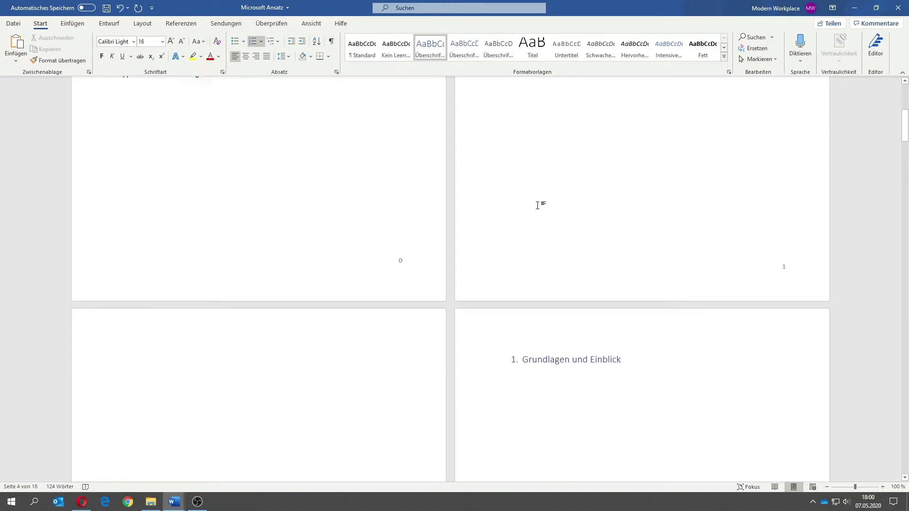
pyautogui.scroll(-5, 540, 202)
pyautogui.scroll(3, 544, 236)
pyautogui.scroll(3, 503, 239)
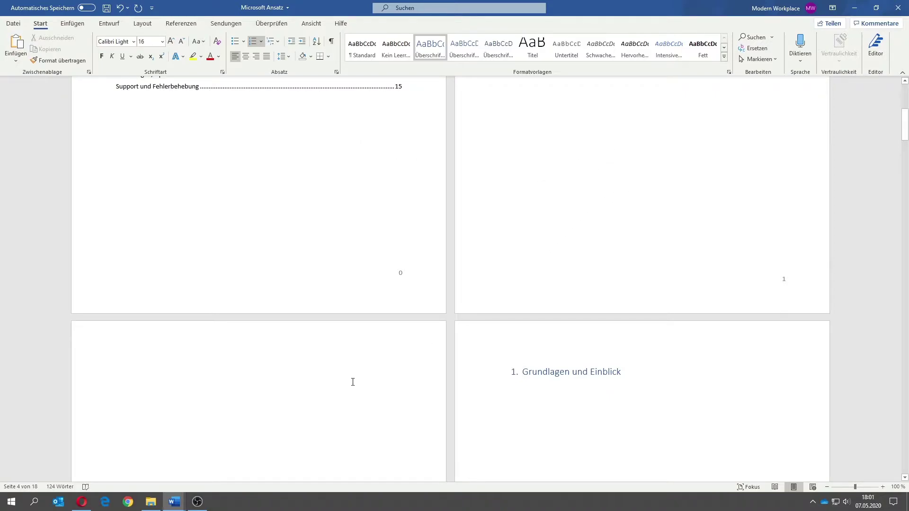
# Check the footer page numbers across the now 18-page document, then return to the body text.
pyautogui.scroll(-2, 341, 374)
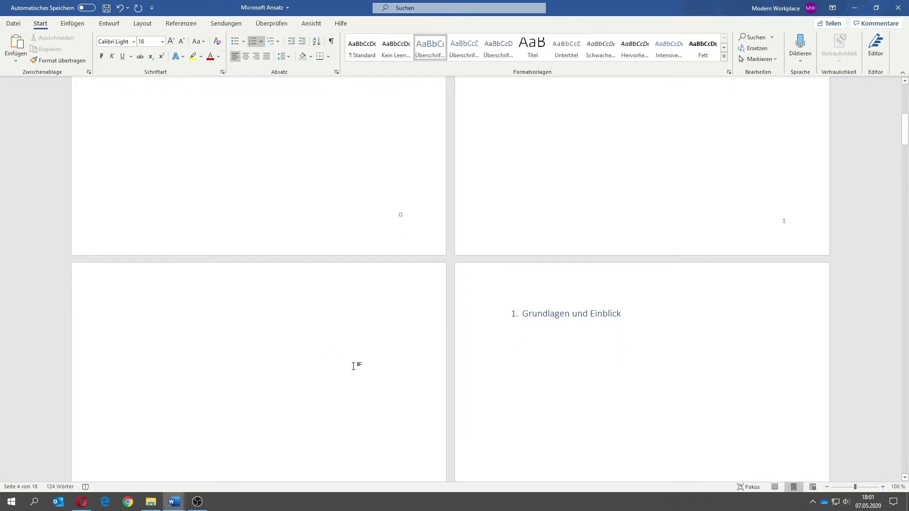
pyautogui.scroll(-1, 635, 375)
pyautogui.scroll(-6, 635, 374)
pyautogui.scroll(-1, 635, 374)
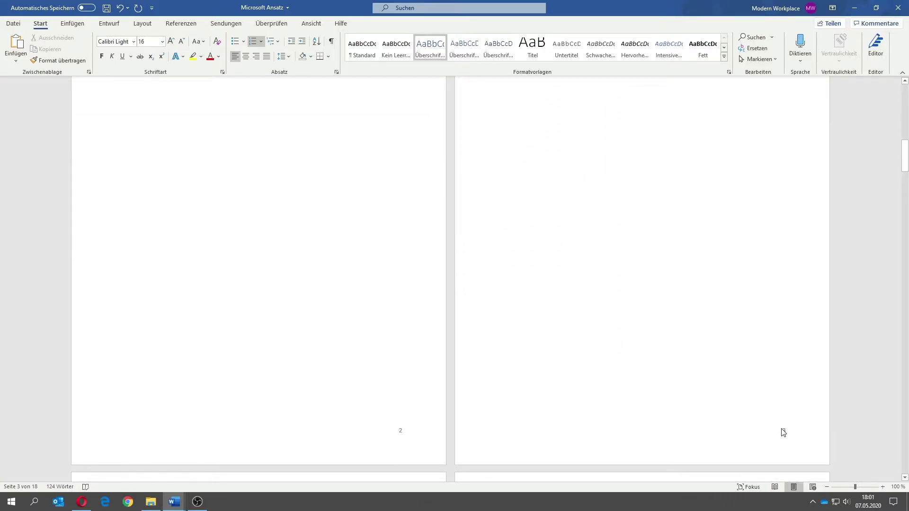
pyautogui.scroll(2, 398, 431)
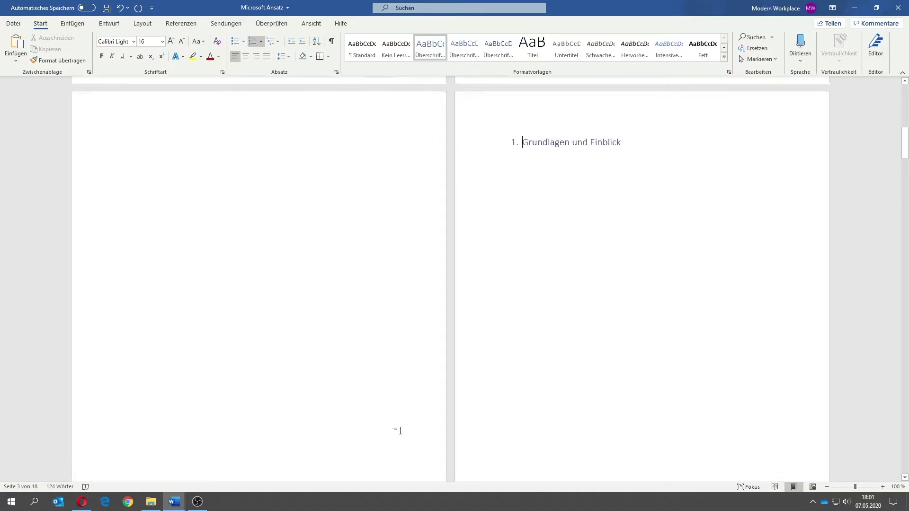
pyautogui.scroll(3, 421, 287)
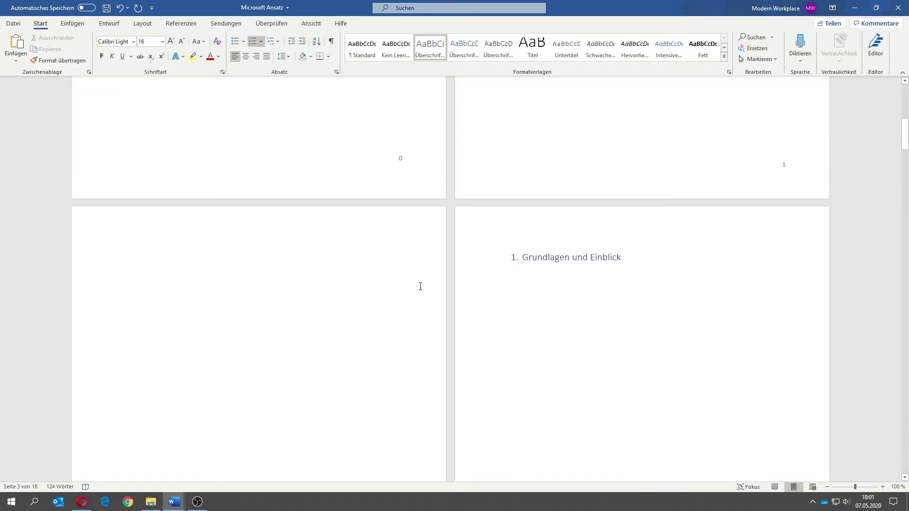
pyautogui.doubleClick(765, 179)
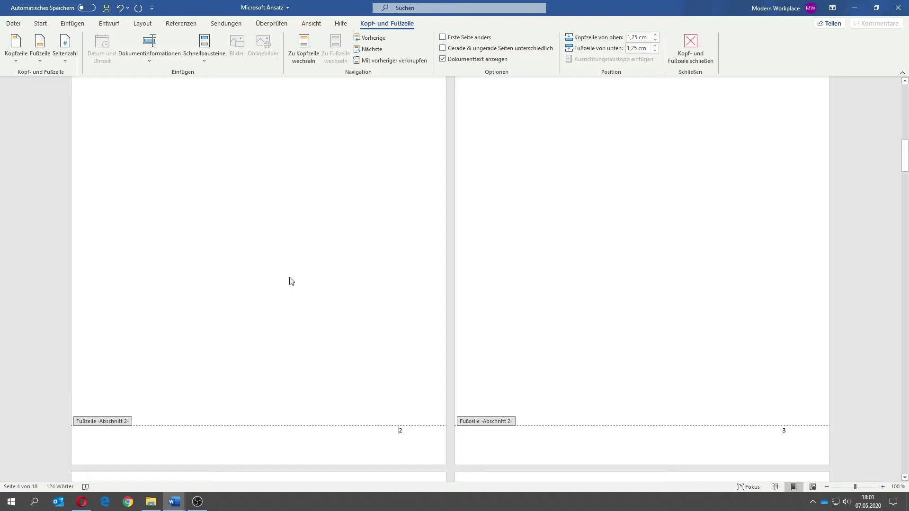
pyautogui.doubleClick(242, 239)
pyautogui.scroll(-2, 250, 251)
pyautogui.scroll(-1, 250, 251)
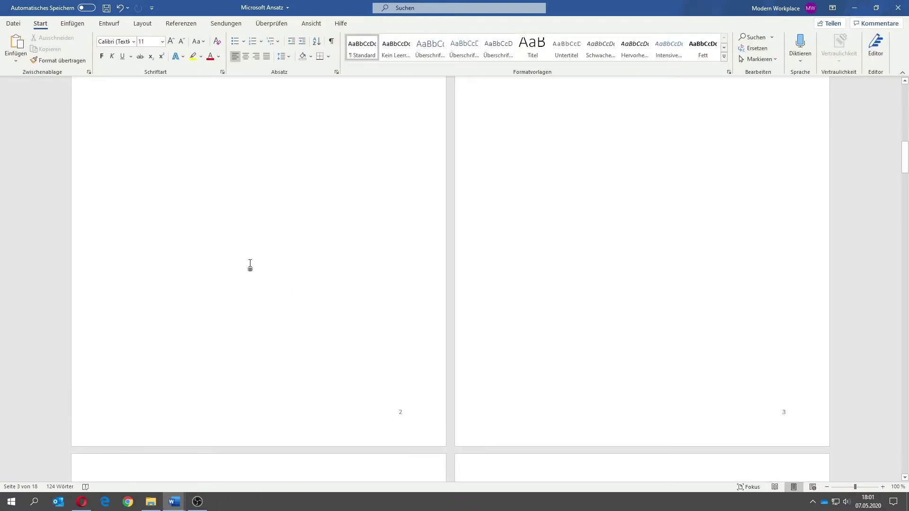
# Insert a Next Page section break from the Layout breaks list.
pyautogui.click(143, 24)
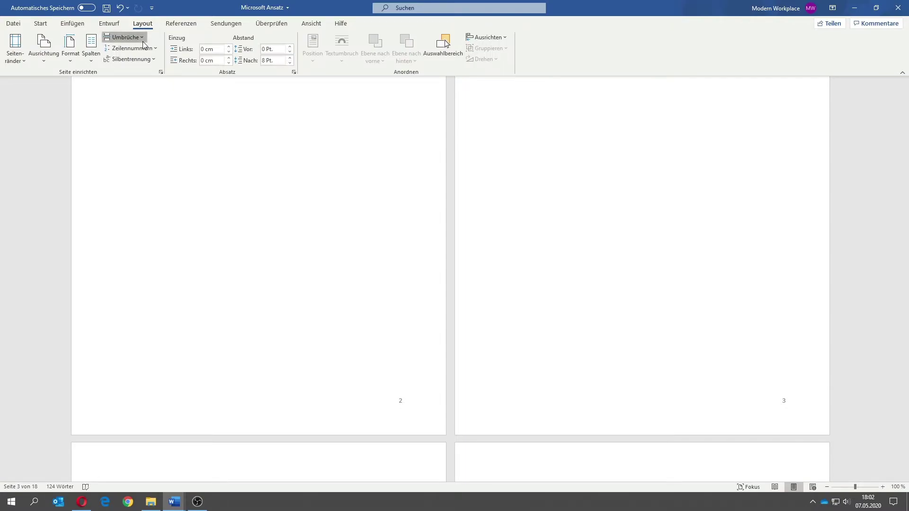
pyautogui.click(142, 42)
pyautogui.click(169, 174)
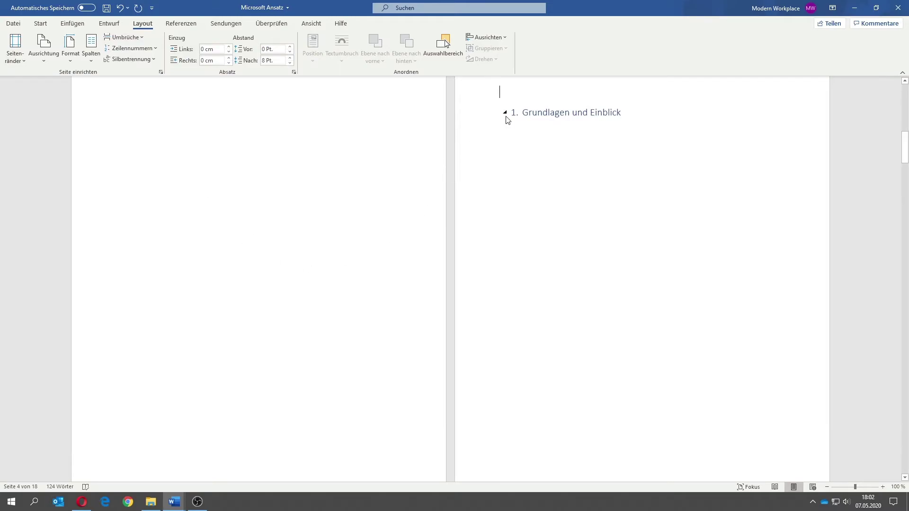
# Add an empty line above the '1. Grundlagen und Einblick' heading.
pyautogui.click(499, 97)
pyautogui.press('Return')
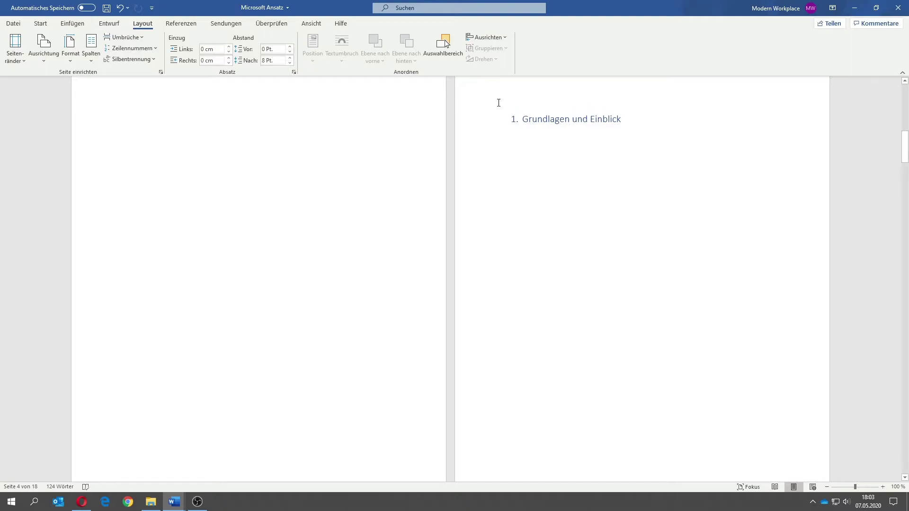
pyautogui.scroll(-2, 498, 103)
pyautogui.scroll(-3, 498, 102)
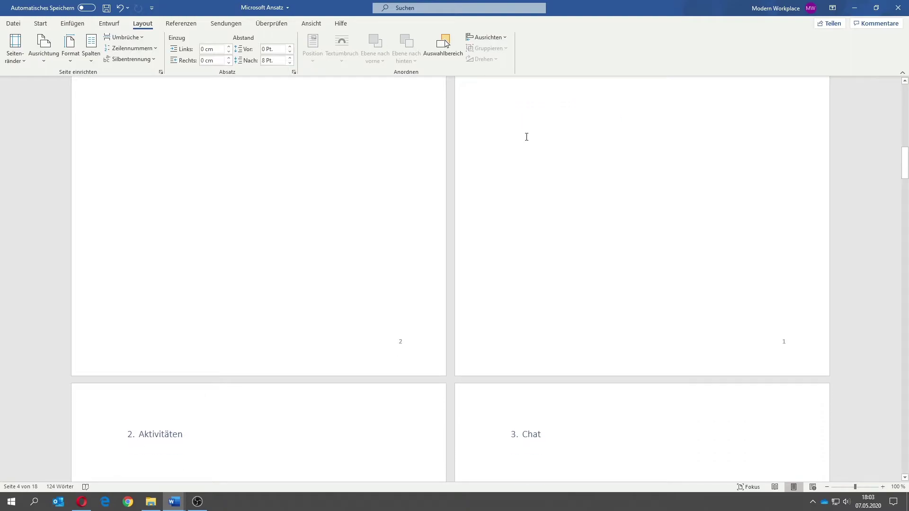
# Unlink the chapter section's footer from the previous section by turning off Mit vorheriger verknüpfen.
pyautogui.doubleClick(784, 339)
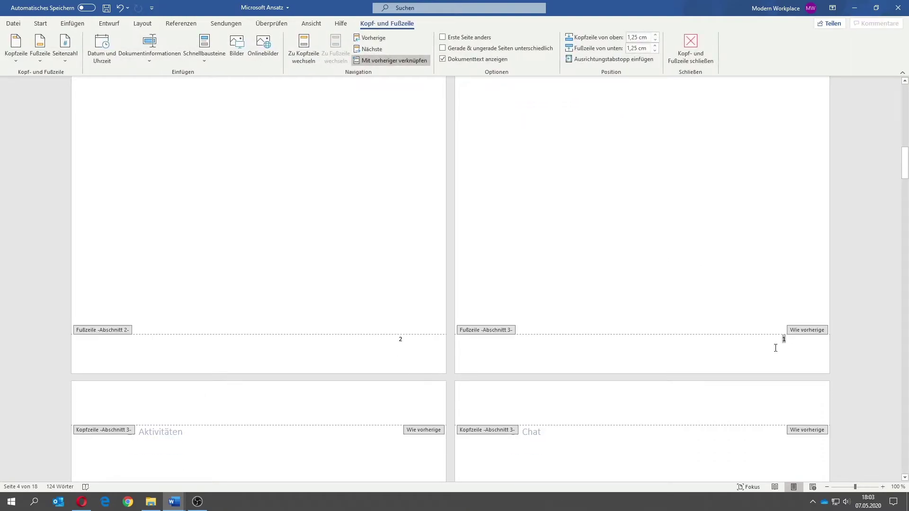
pyautogui.click(397, 62)
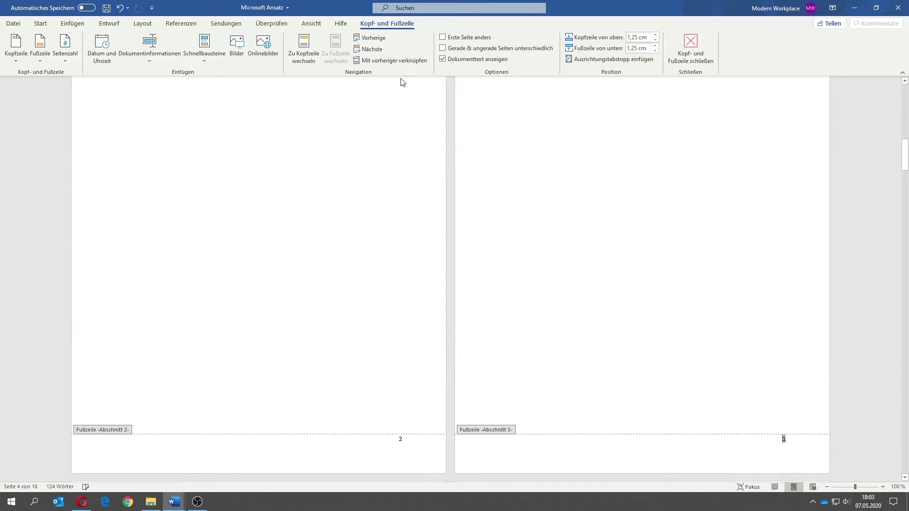
pyautogui.scroll(-1, 435, 377)
# Delete the page number 2 from page 2's footer.
pyautogui.click(401, 394)
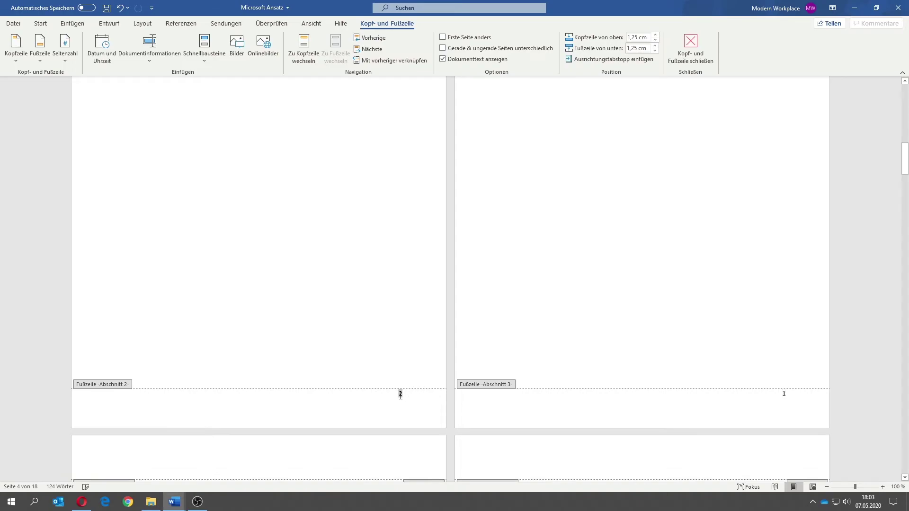
pyautogui.doubleClick(400, 394)
pyautogui.press('Delete')
pyautogui.scroll(5, 673, 433)
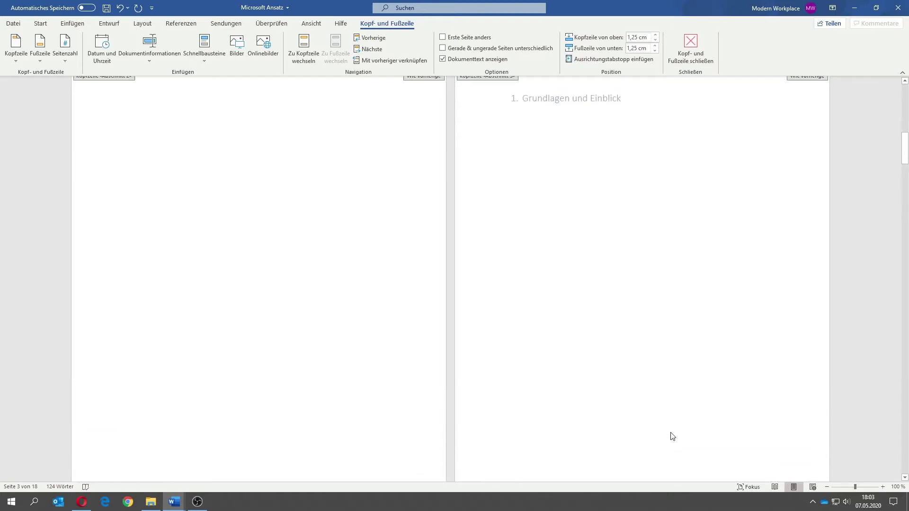
pyautogui.scroll(3, 672, 434)
pyautogui.scroll(1, 676, 410)
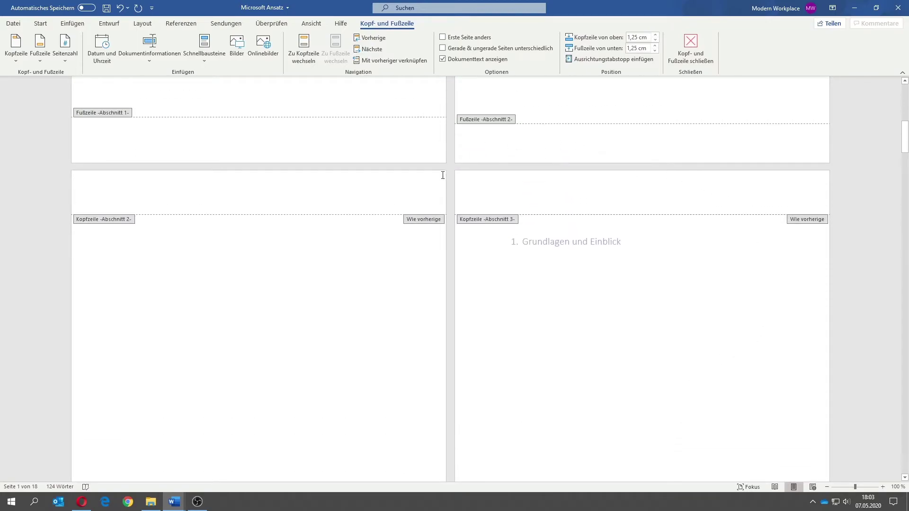
# Place the cursor at the page number 1 in the chapter 1 footer.
pyautogui.scroll(-3, 443, 175)
pyautogui.scroll(-3, 442, 176)
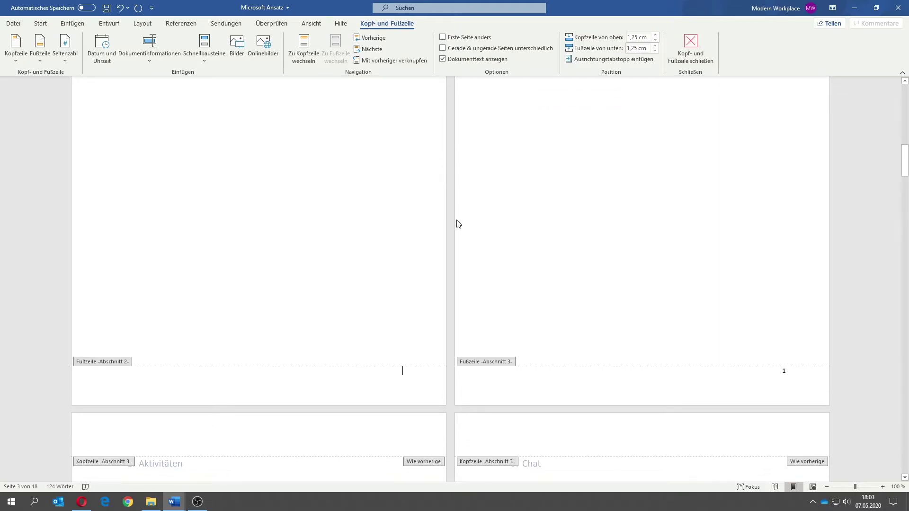
pyautogui.scroll(-1, 458, 223)
pyautogui.scroll(-1, 436, 233)
pyautogui.click(785, 304)
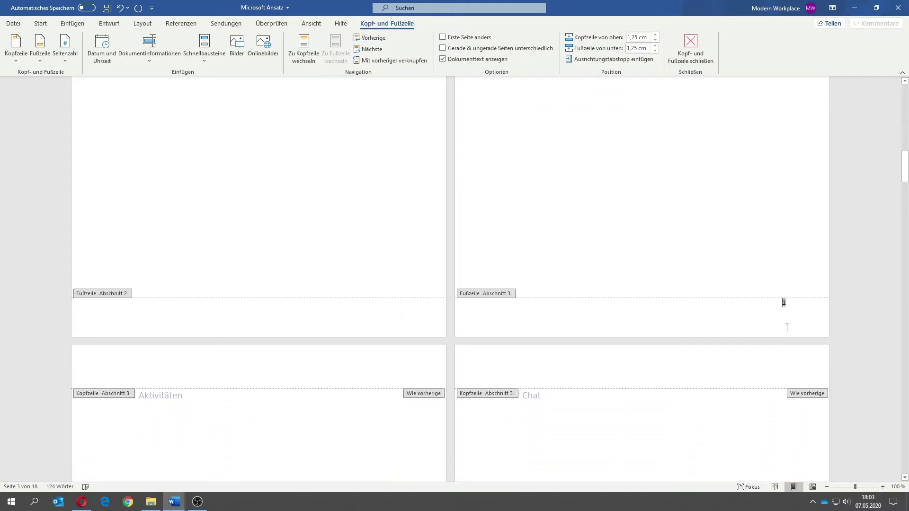
pyautogui.click(785, 304)
# Format the section's page numbers so Beginnen bei is 4, making the chapter footer read 4.
pyautogui.click(72, 62)
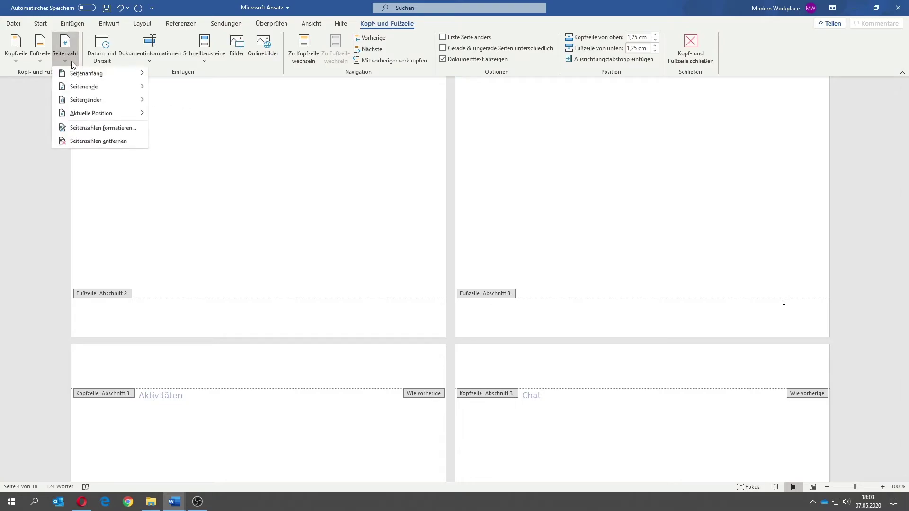
pyautogui.click(100, 129)
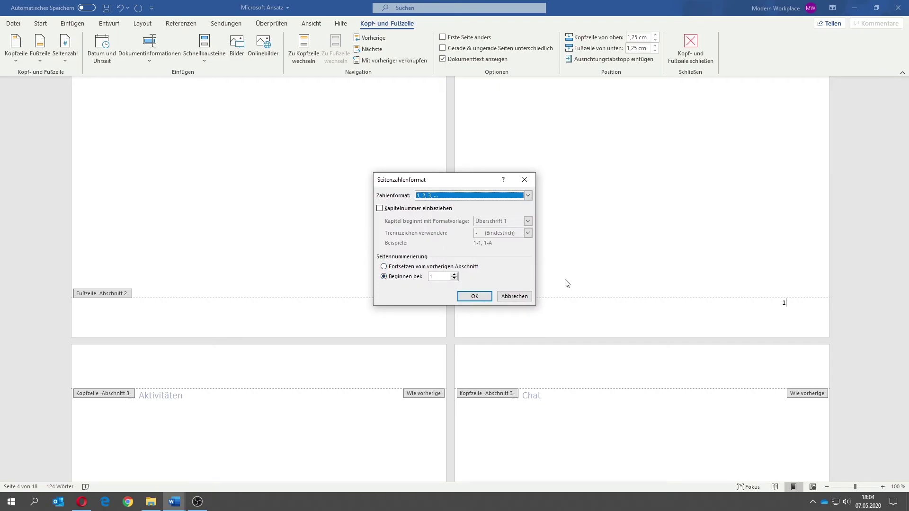
pyautogui.click(454, 275)
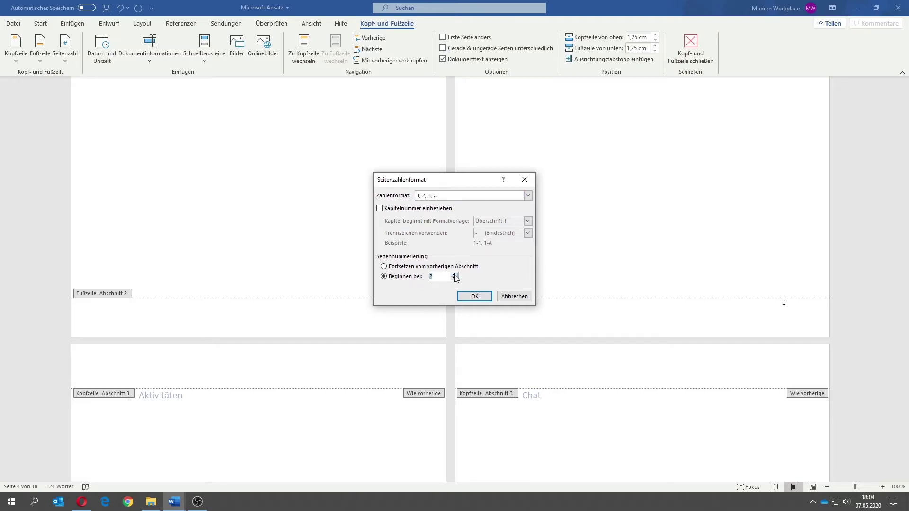
pyautogui.click(455, 274)
pyautogui.click(455, 274)
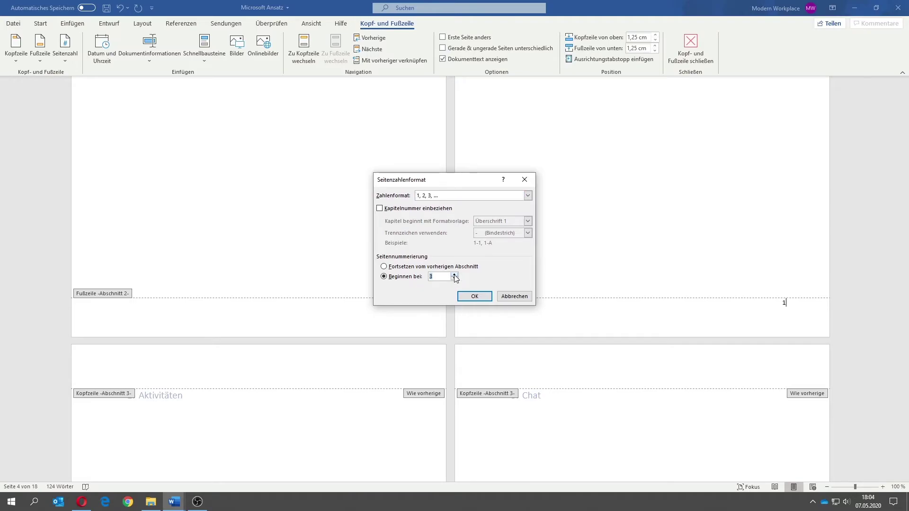
pyautogui.click(472, 298)
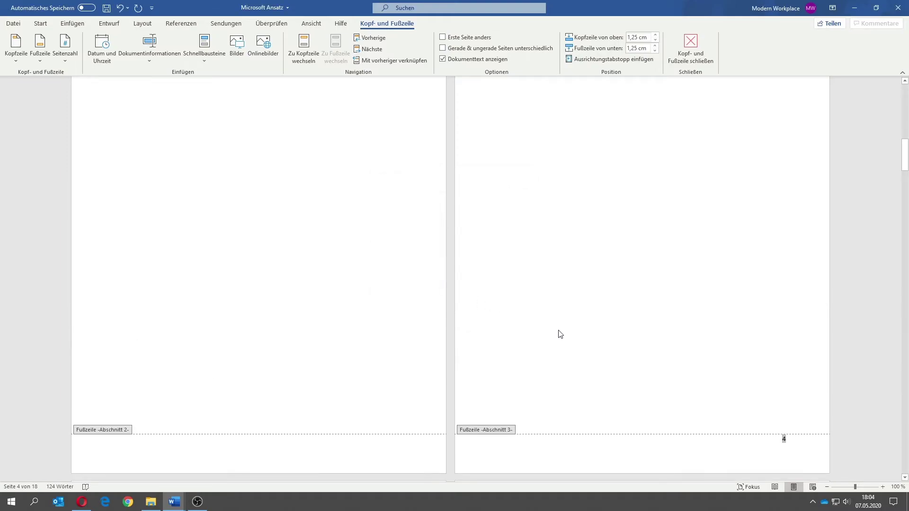
# Close footer editing, scroll through the pages, and return to the table of contents.
pyautogui.doubleClick(604, 311)
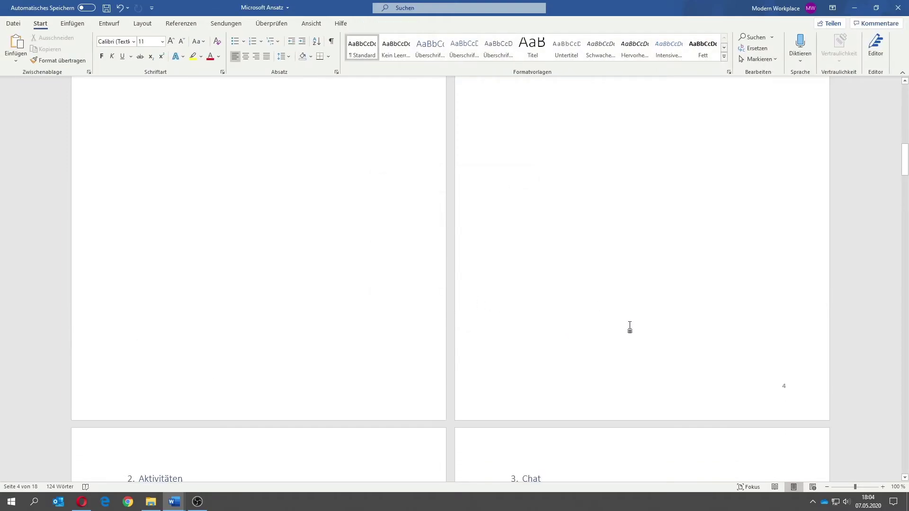
pyautogui.scroll(1, 630, 327)
pyautogui.scroll(5, 630, 326)
pyautogui.scroll(4, 630, 326)
pyautogui.scroll(4, 630, 325)
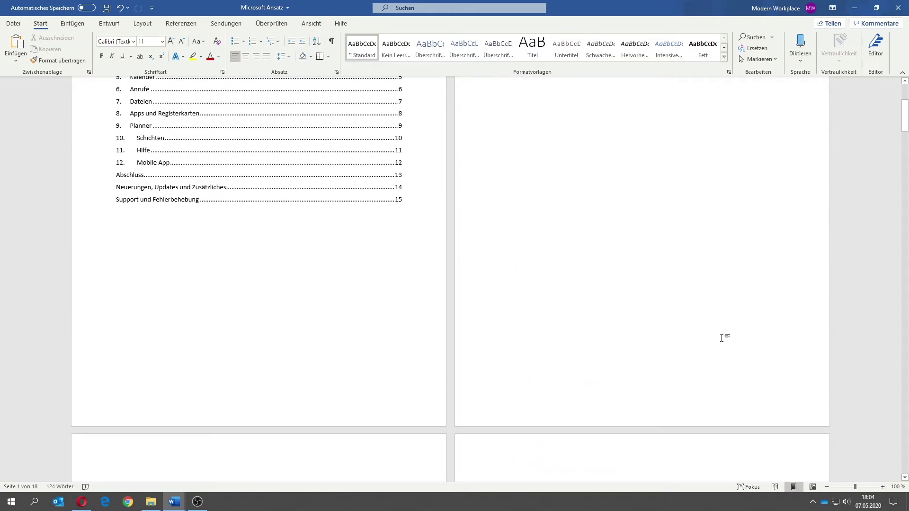
pyautogui.scroll(-3, 722, 339)
pyautogui.scroll(-4, 521, 351)
pyautogui.scroll(-4, 562, 342)
pyautogui.scroll(-4, 692, 317)
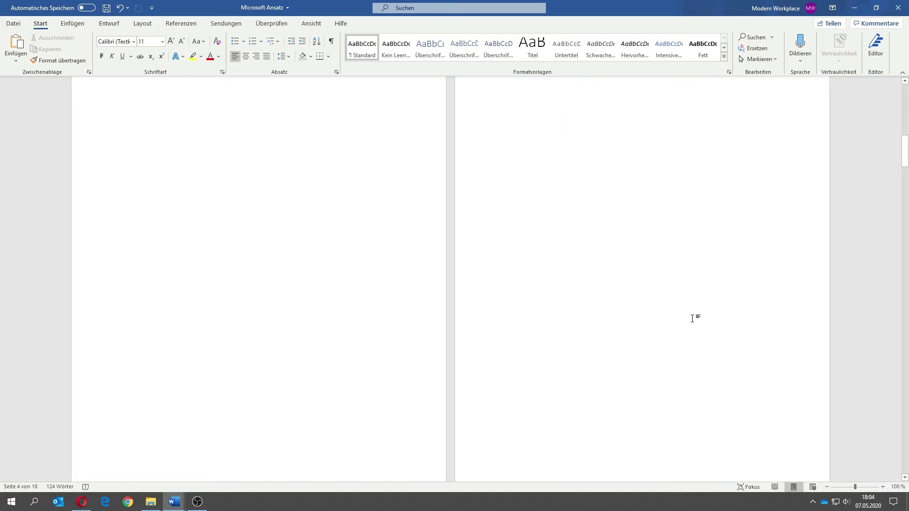
pyautogui.scroll(-5, 692, 320)
pyautogui.scroll(-6, 691, 317)
pyautogui.scroll(-7, 694, 318)
pyautogui.scroll(-2, 499, 308)
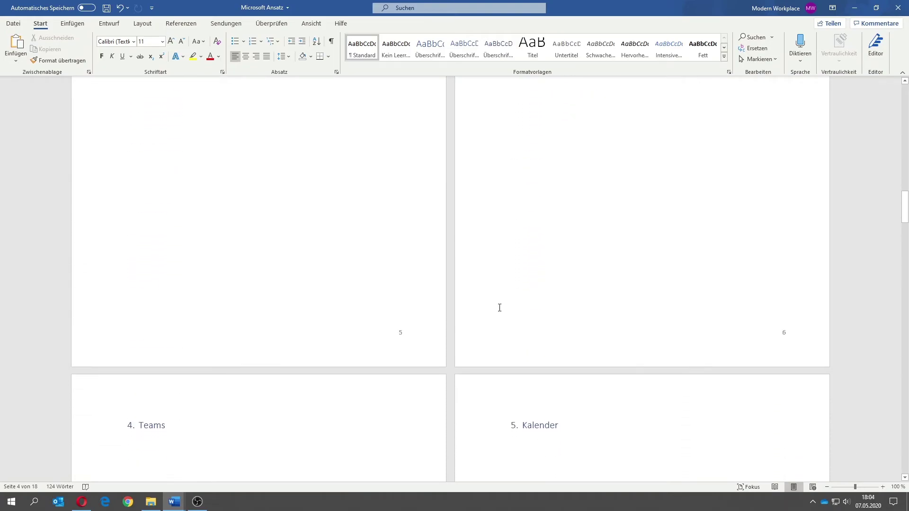
pyautogui.scroll(-4, 640, 319)
pyautogui.scroll(-5, 640, 320)
pyautogui.scroll(-3, 640, 320)
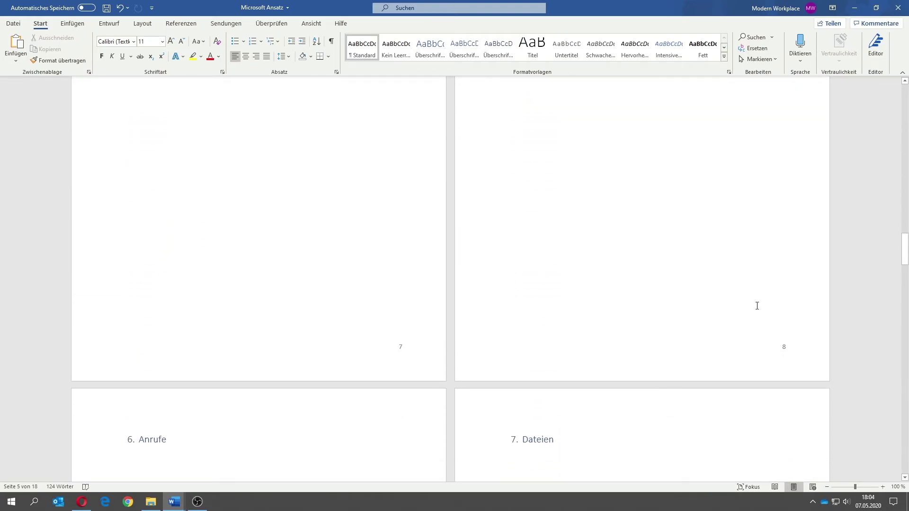
pyautogui.scroll(20, 591, 400)
pyautogui.scroll(6, 542, 140)
# Update the entire table of contents so chapters run from page 4 through 18, then verify.
pyautogui.click(174, 140)
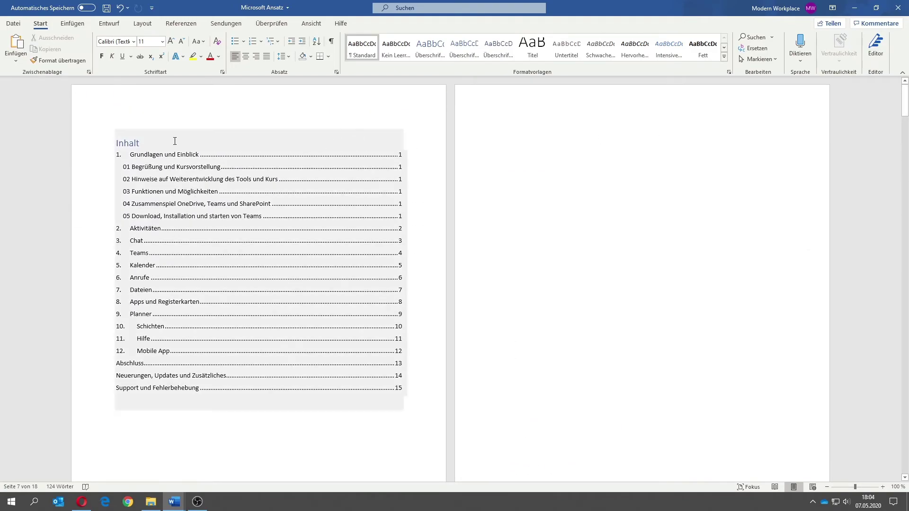
pyautogui.click(196, 125)
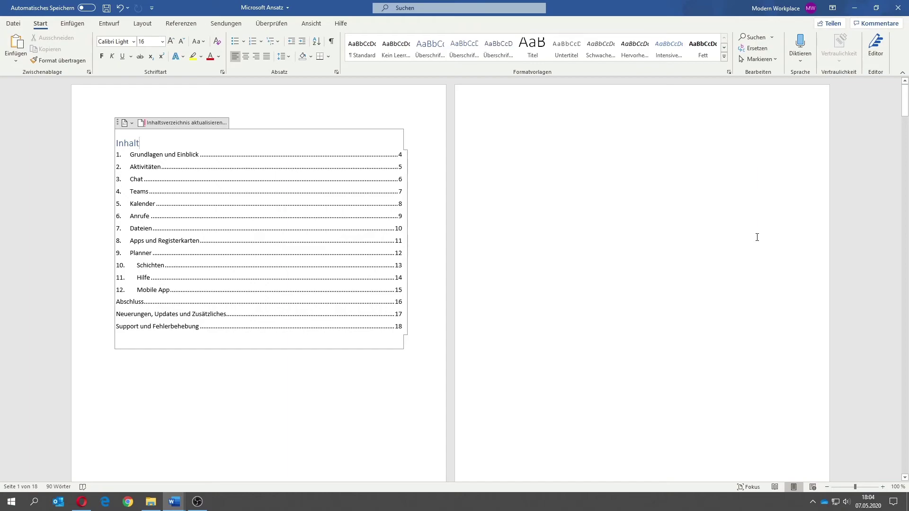
pyautogui.scroll(-1, 757, 237)
pyautogui.scroll(-4, 758, 238)
pyautogui.scroll(-3, 758, 240)
pyautogui.scroll(-4, 758, 241)
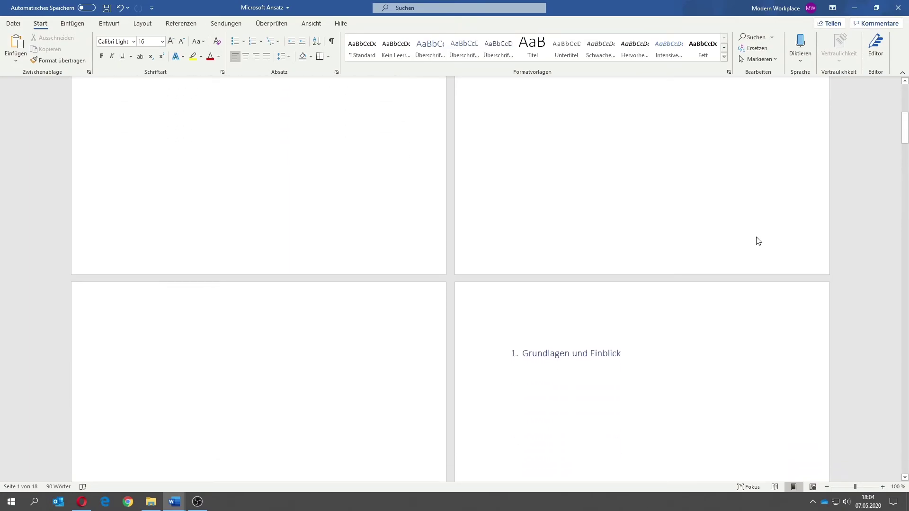
pyautogui.scroll(-4, 758, 239)
pyautogui.scroll(-3, 756, 236)
pyautogui.scroll(-5, 756, 235)
pyautogui.scroll(-2, 790, 294)
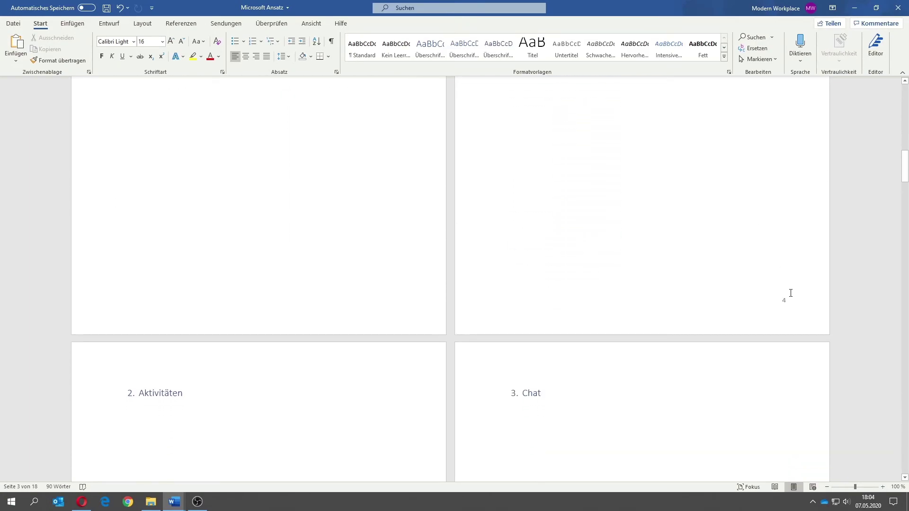